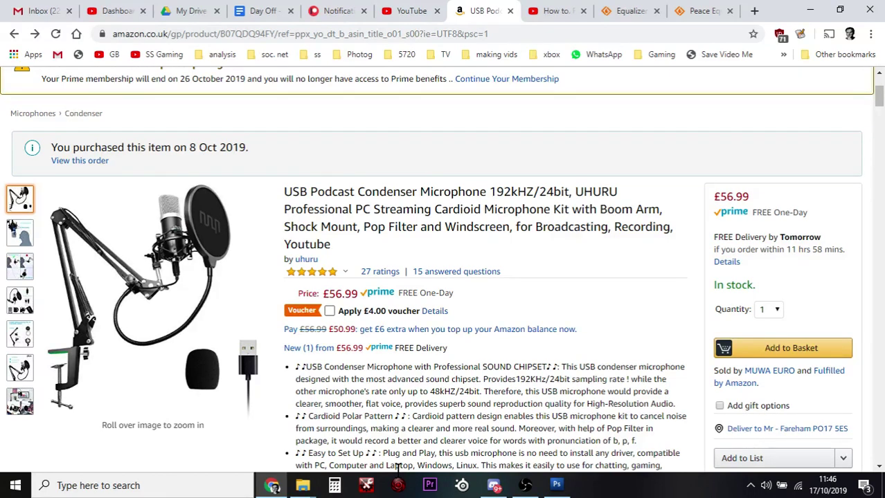
Bring up the Windows sound options menu from the volume tray icon
click(766, 489)
right_click(766, 489)
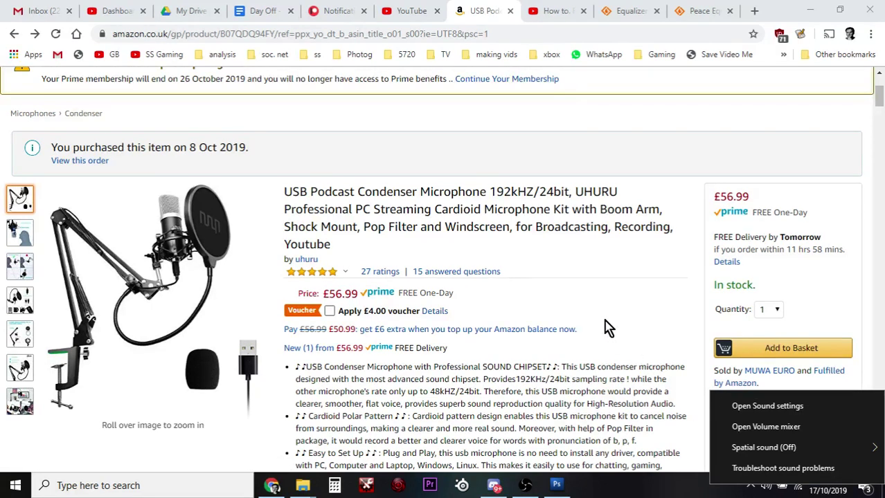
Skim the YouTube USB microphone boost tutorial, then move to the Equalizer APO SourceForge page
click(551, 17)
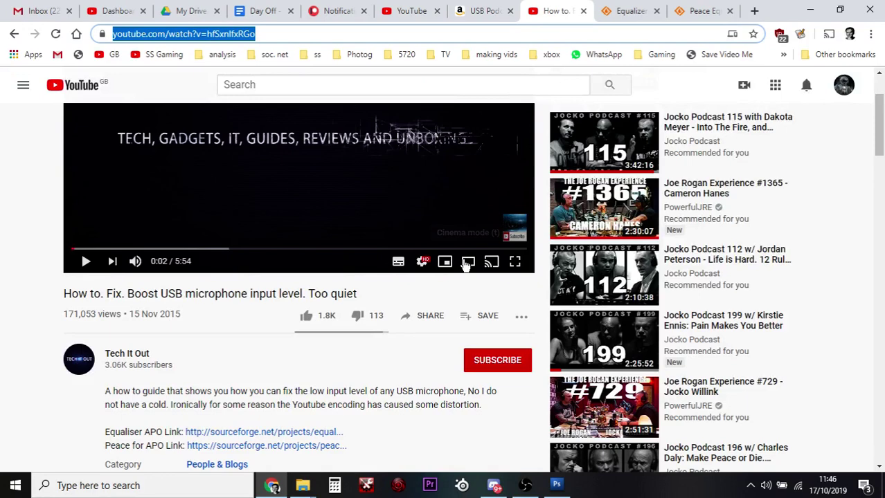
scroll(464, 266, up, 2)
scroll(464, 266, down, 2)
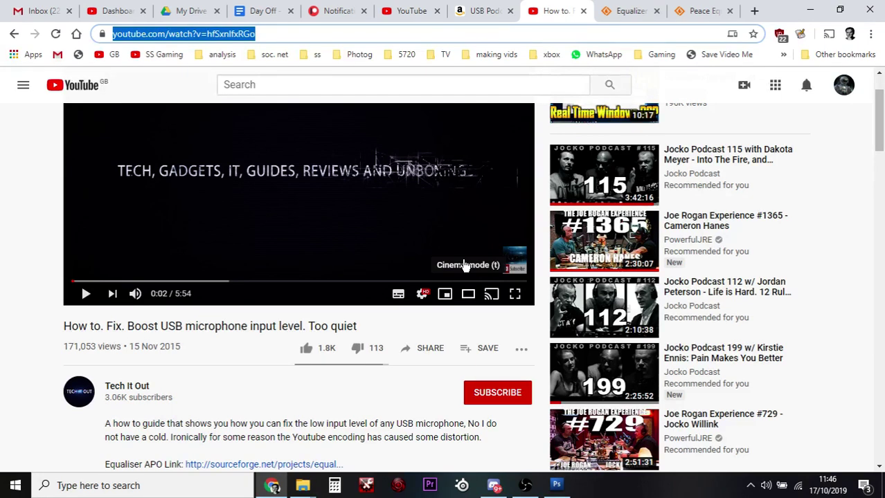
scroll(431, 336, up, 2)
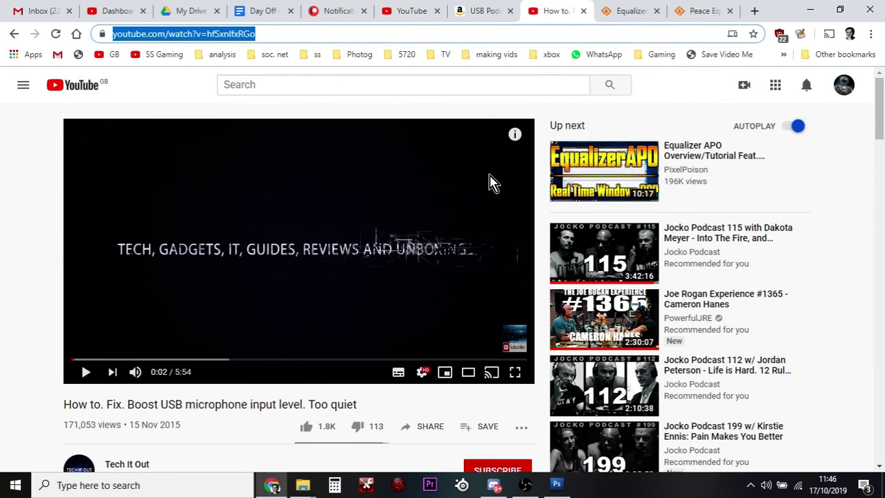
click(627, 13)
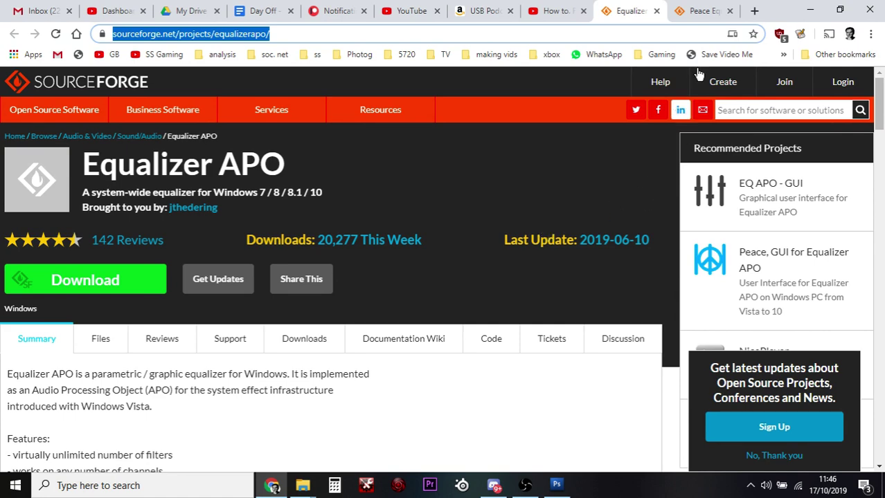
Switch between the Peace Equalizer and Equalizer APO pages, ending on Peace Equalizer
click(699, 11)
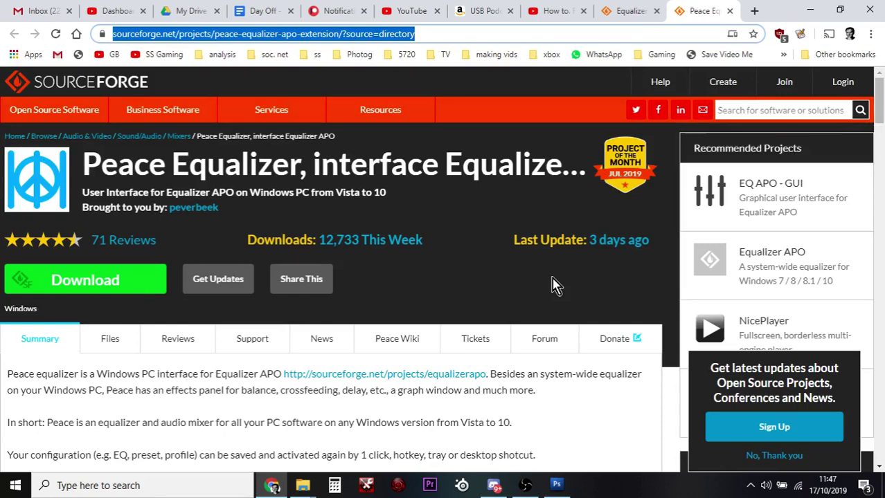
click(632, 13)
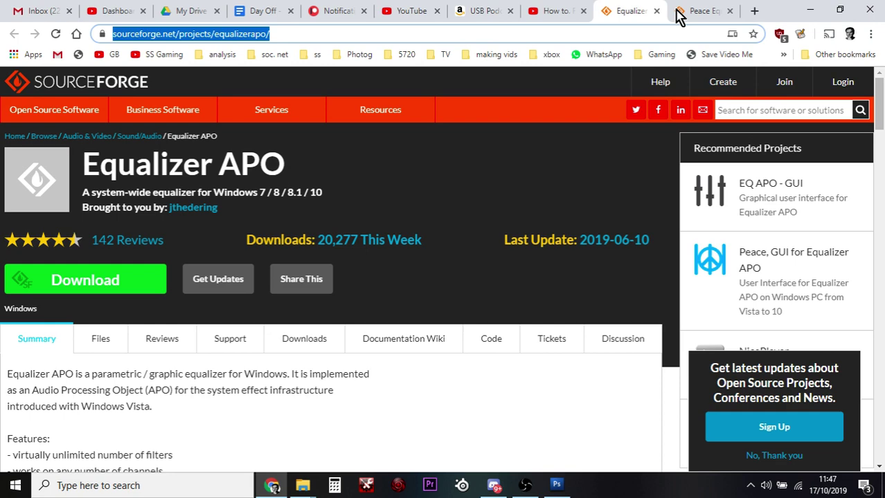
click(699, 16)
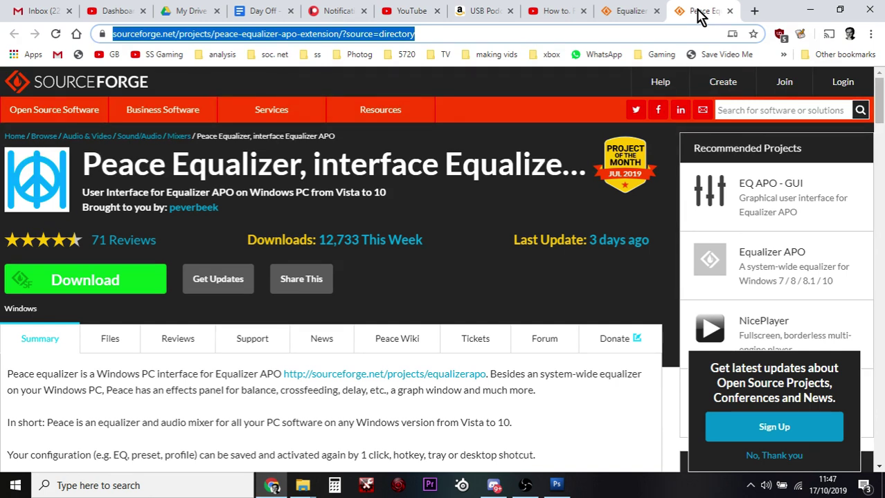
Minimize Chrome and OBS, then launch Peace from the desktop in its Full interface
click(813, 11)
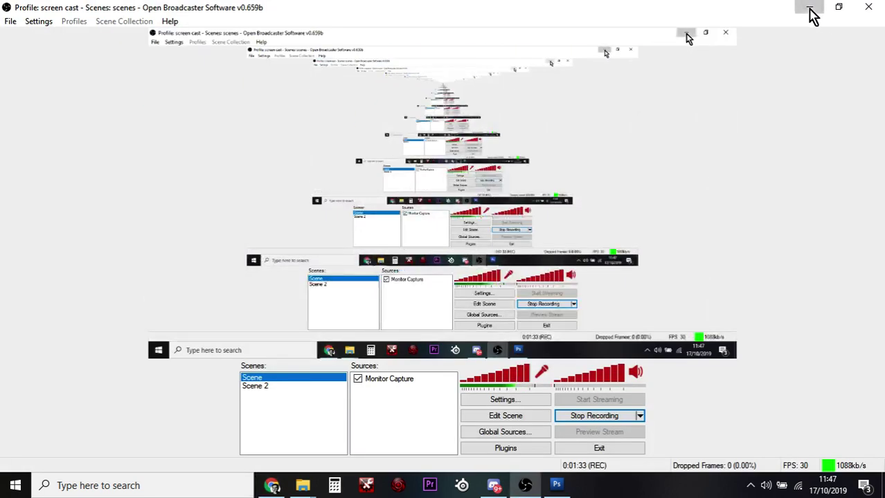
click(812, 9)
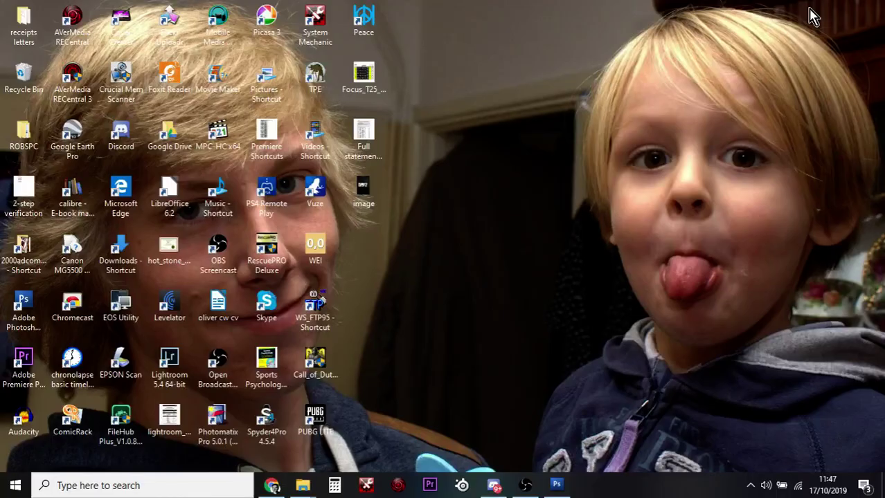
click(372, 25)
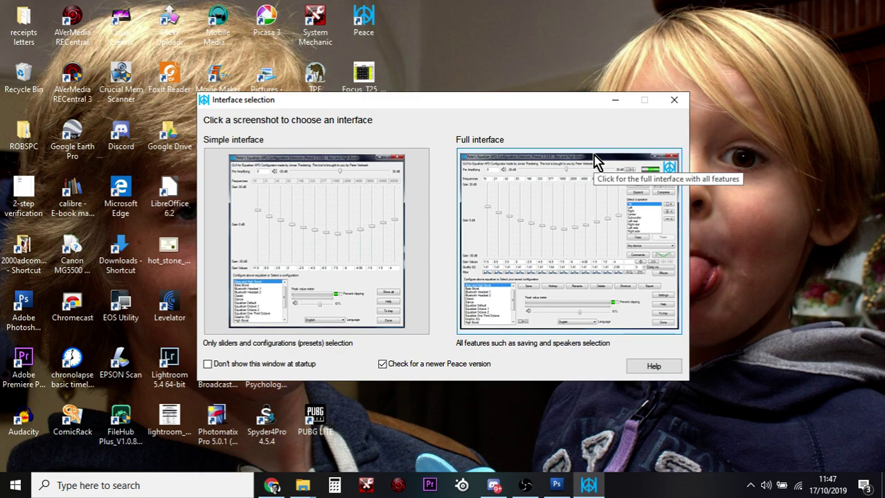
click(583, 220)
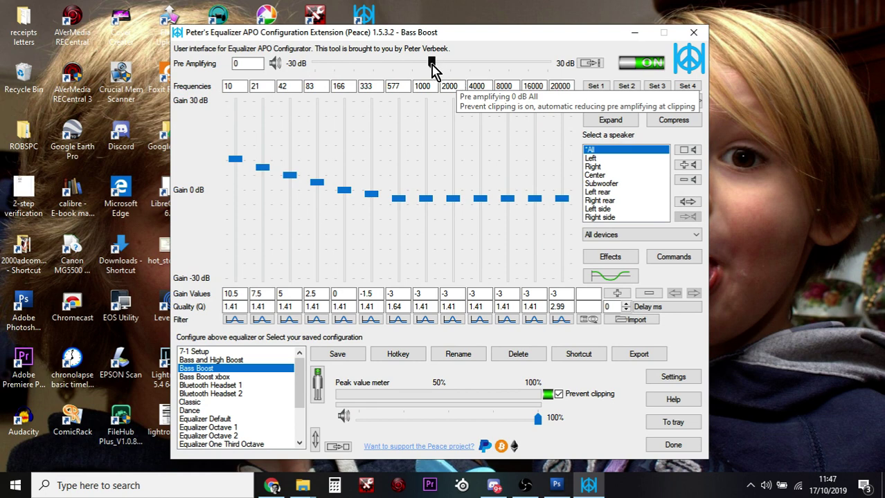
Raise the Pre Amplifying slider of Bass Boost from 0 to 1 dB
mouse_move(433, 67)
mouse_down()
mouse_move(532, 64)
mouse_move(435, 67)
mouse_up()
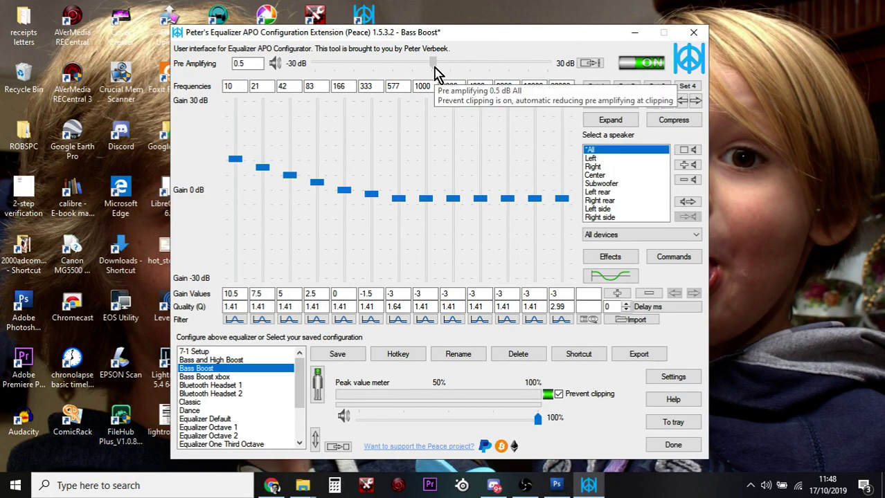
click(434, 67)
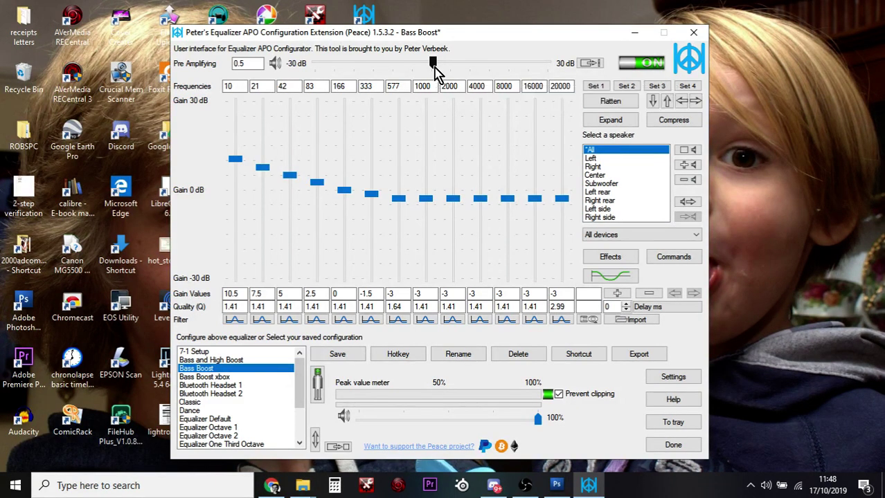
mouse_move(434, 67)
mouse_down()
mouse_move(318, 70)
mouse_move(438, 64)
mouse_up()
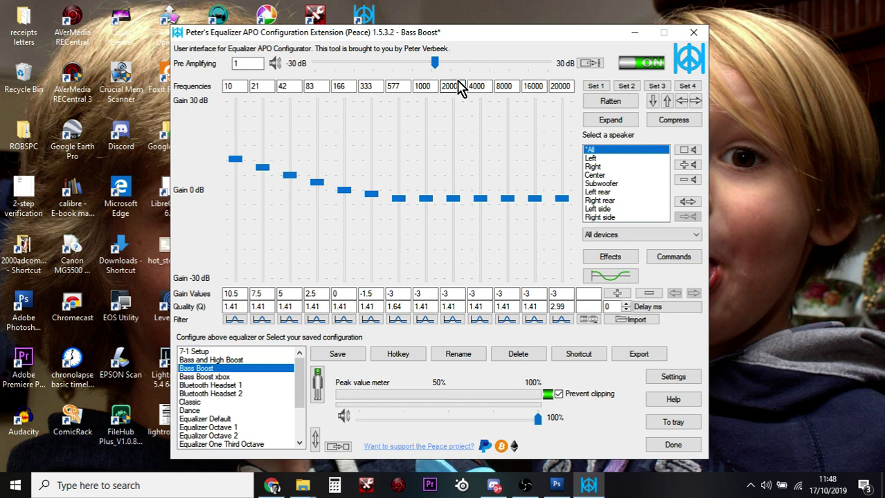
Push pre-amplification up to 3.5 dB, then return it to 0 dB
mouse_move(435, 64)
mouse_down()
mouse_move(500, 71)
mouse_move(530, 63)
mouse_move(427, 63)
mouse_move(434, 72)
mouse_up()
click(432, 66)
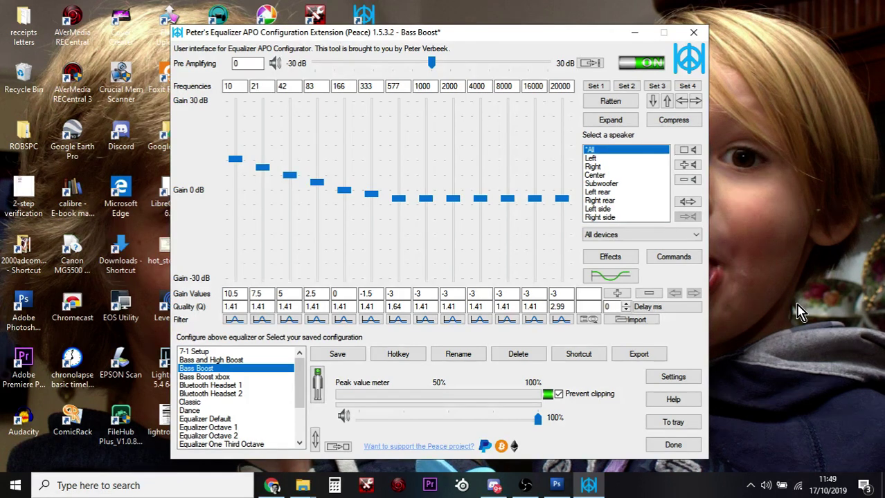
Target the Microphone, Realtek Audio USB device in the Select a speaker dropdown
click(684, 239)
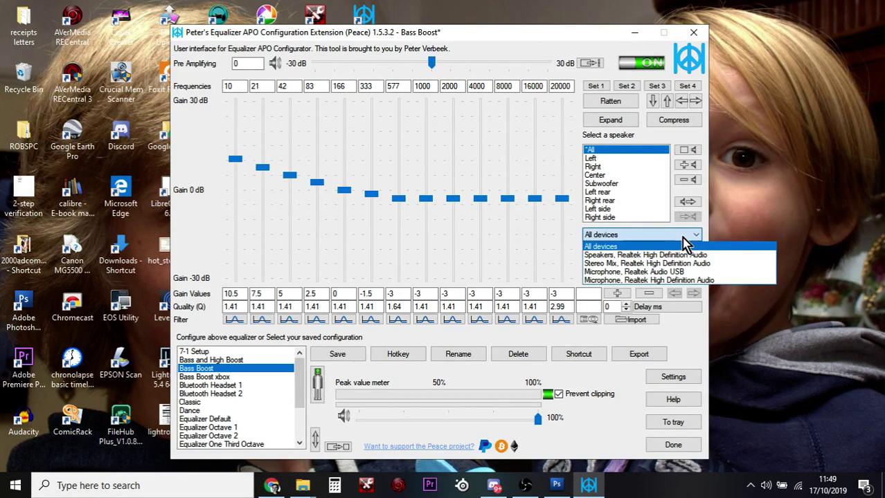
click(681, 273)
click(744, 269)
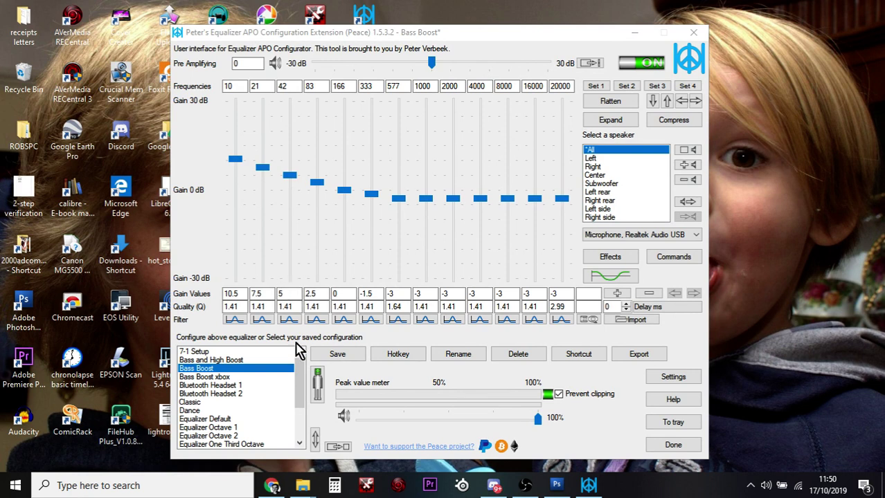
Activate the Radio preset from the configuration list
click(302, 387)
drag(301, 388, 301, 415)
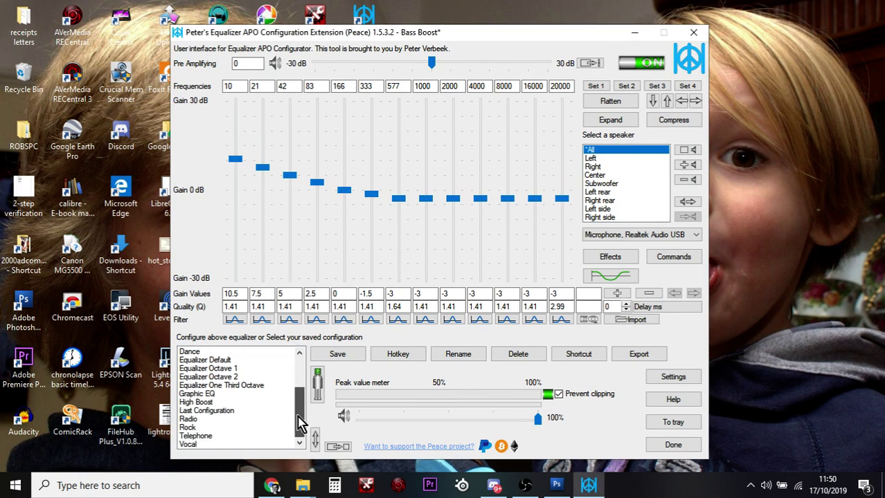
click(197, 420)
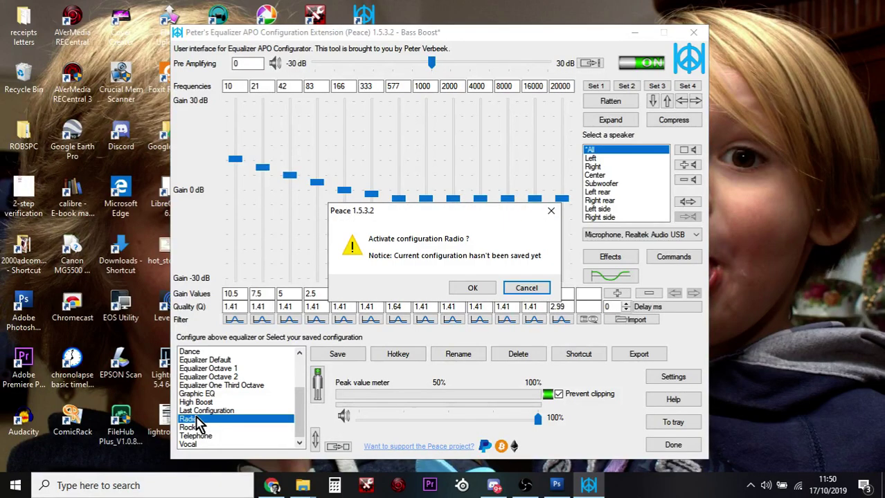
click(478, 291)
key(alt+F4)
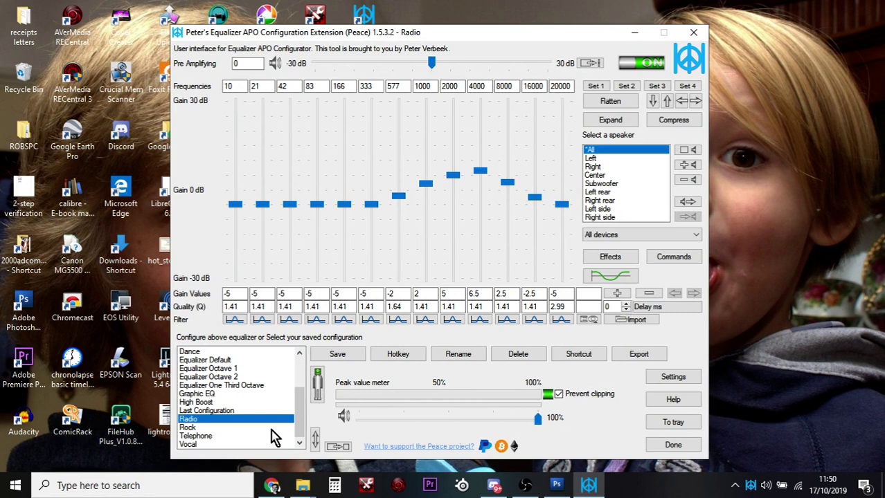
Try the Telephone preset, then load Bluetooth Headset 1
click(208, 436)
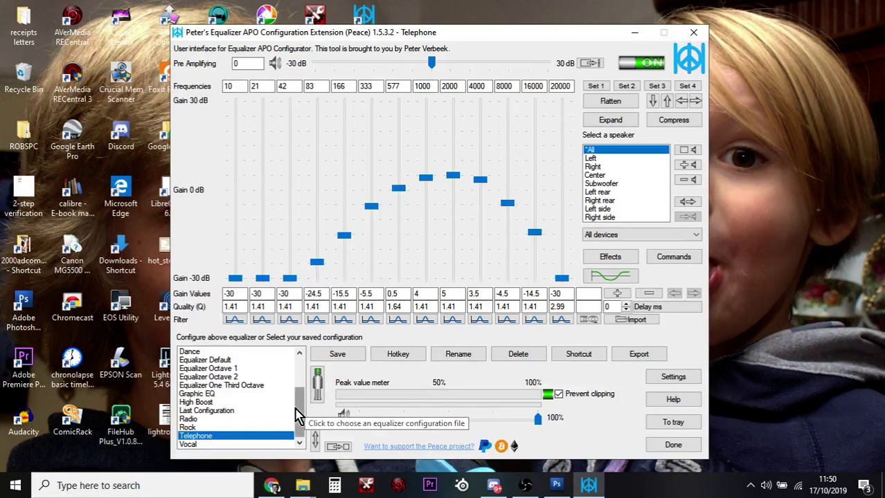
scroll(297, 413, up, 1)
scroll(300, 400, up, 5)
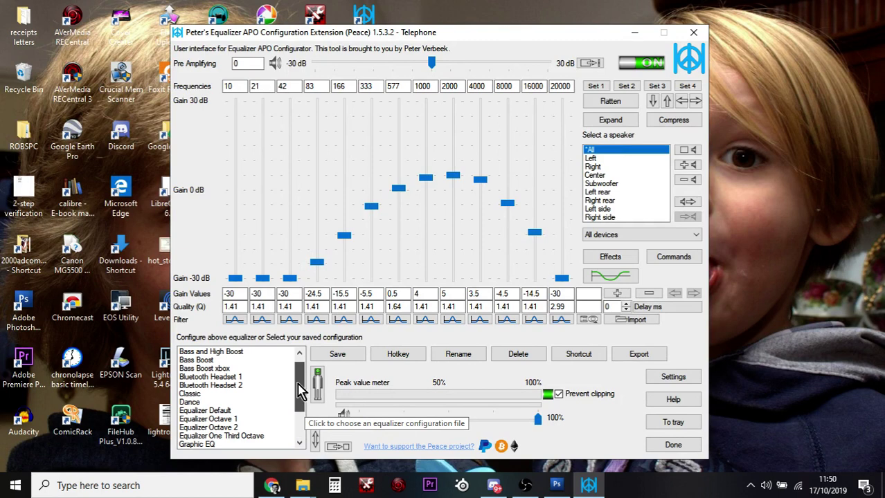
click(212, 378)
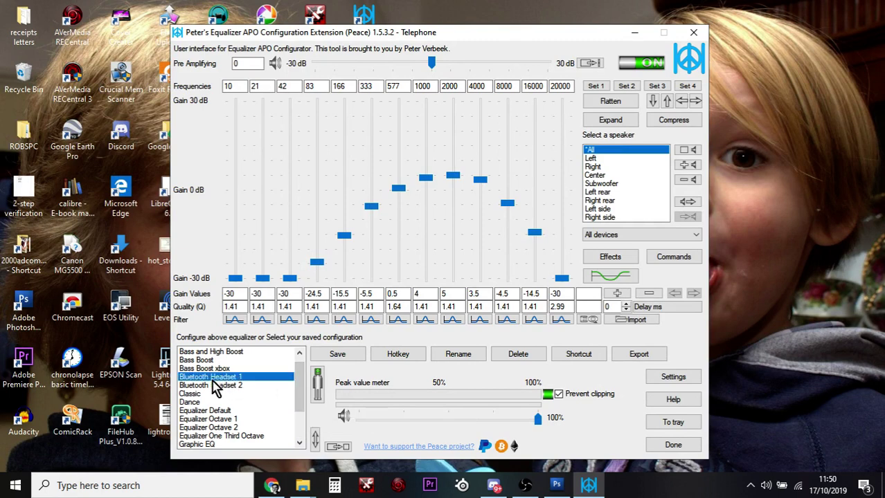
key(alt+F4)
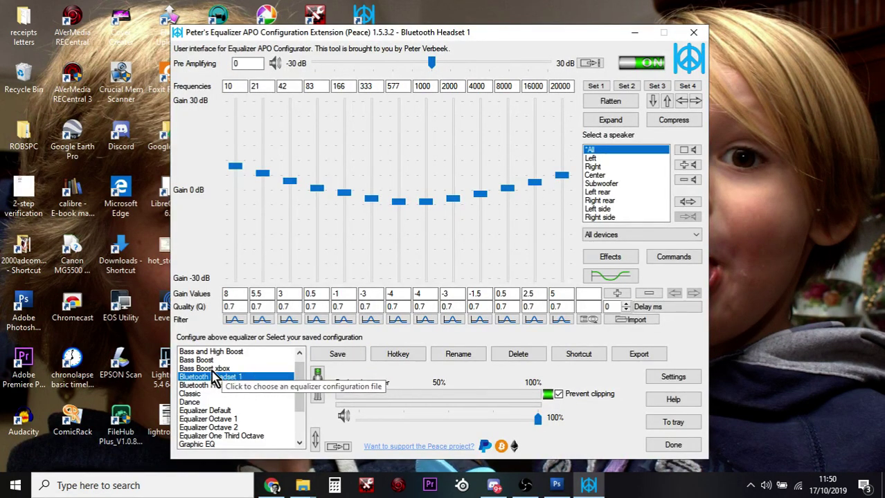
Try Bass Boost xbox, pick Bass Boost, and close the Peace window
click(215, 369)
key(alt+F4)
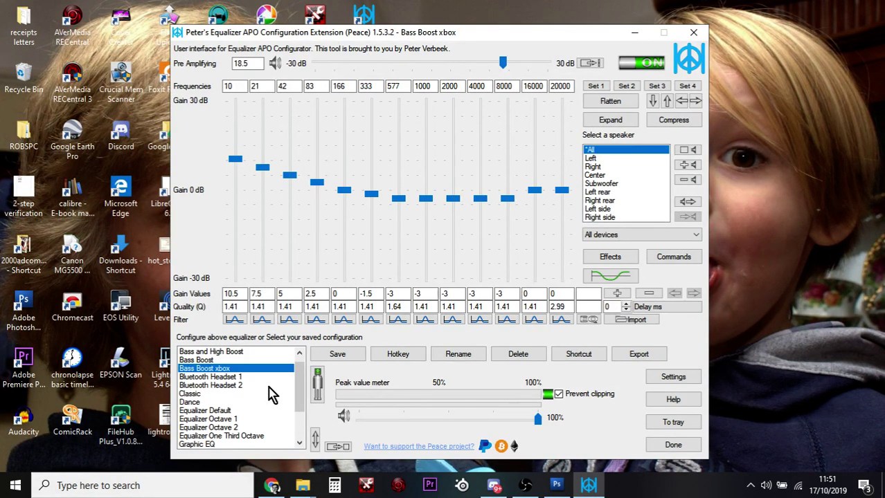
click(200, 361)
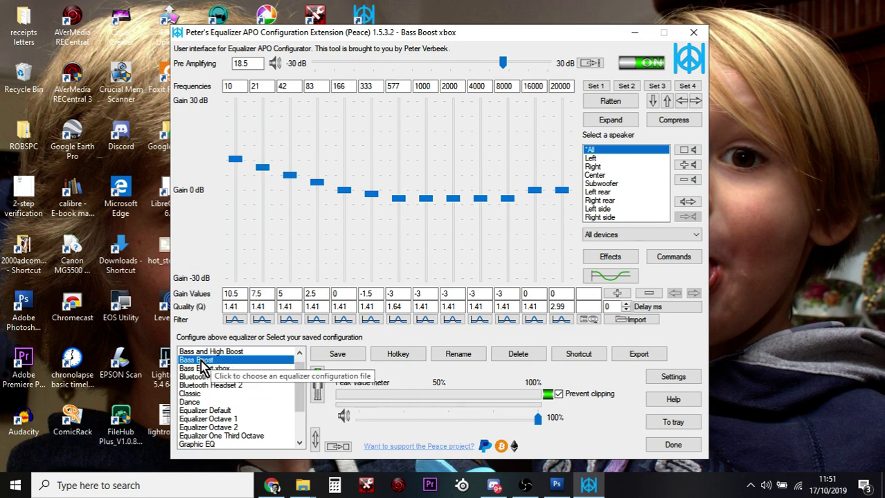
double_click(200, 363)
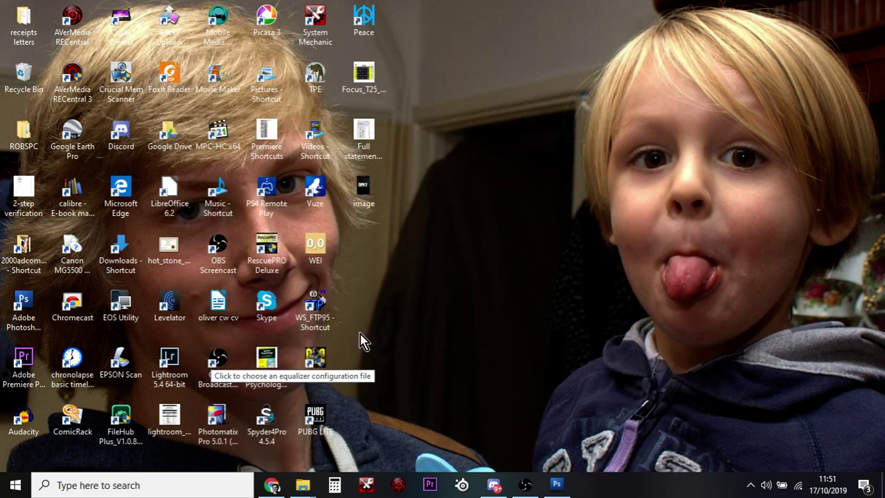